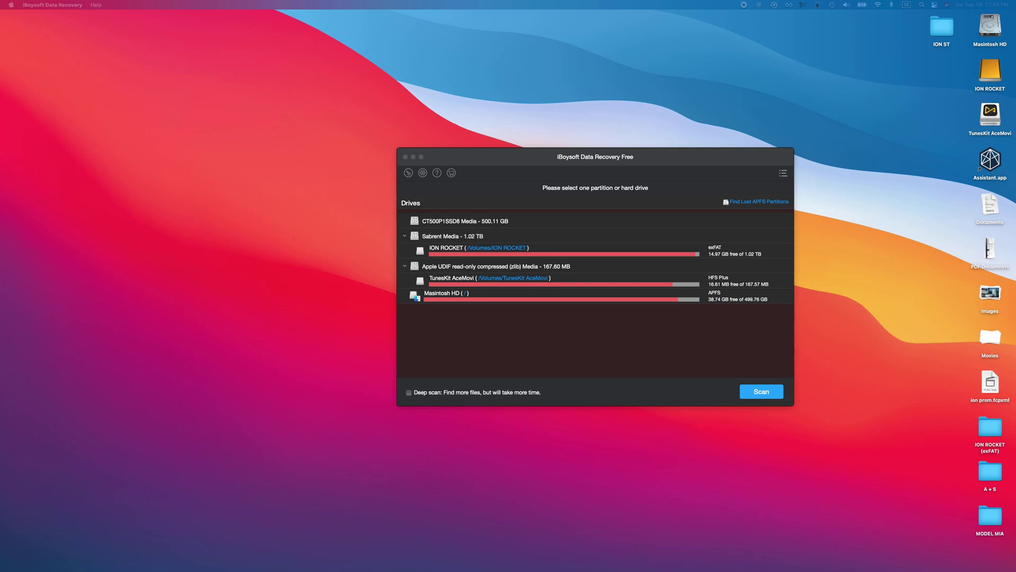
Scan the ION ROCKET drive for deleted files and confirm the completed scan to list recoverable items.
drag(637, 155, 606, 165)
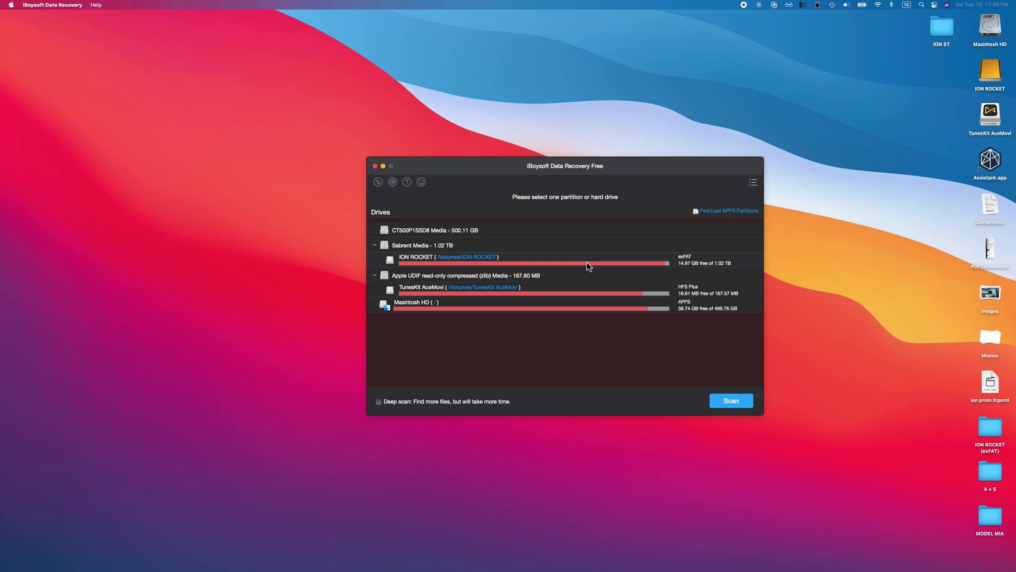
key(Return)
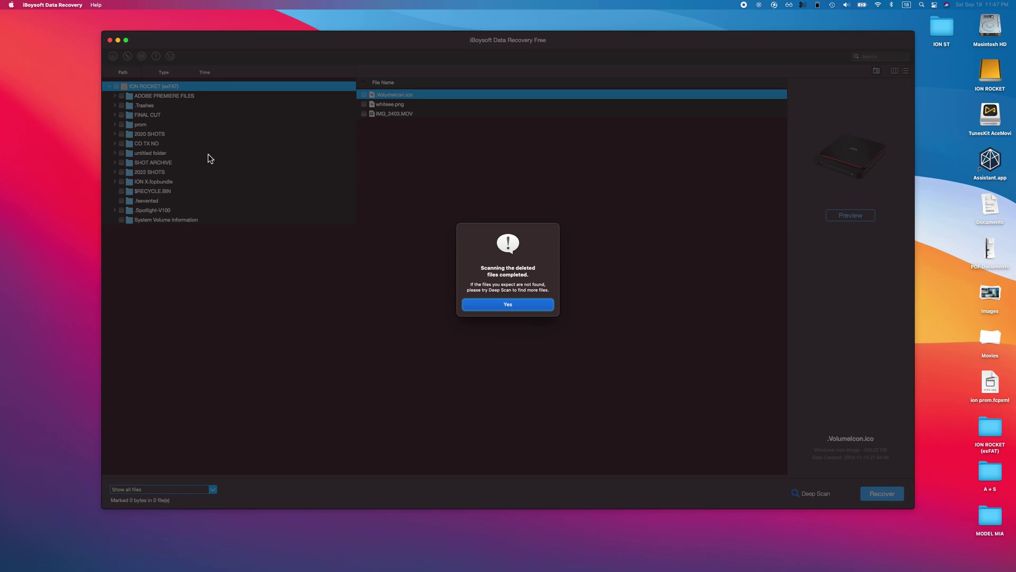
click(534, 307)
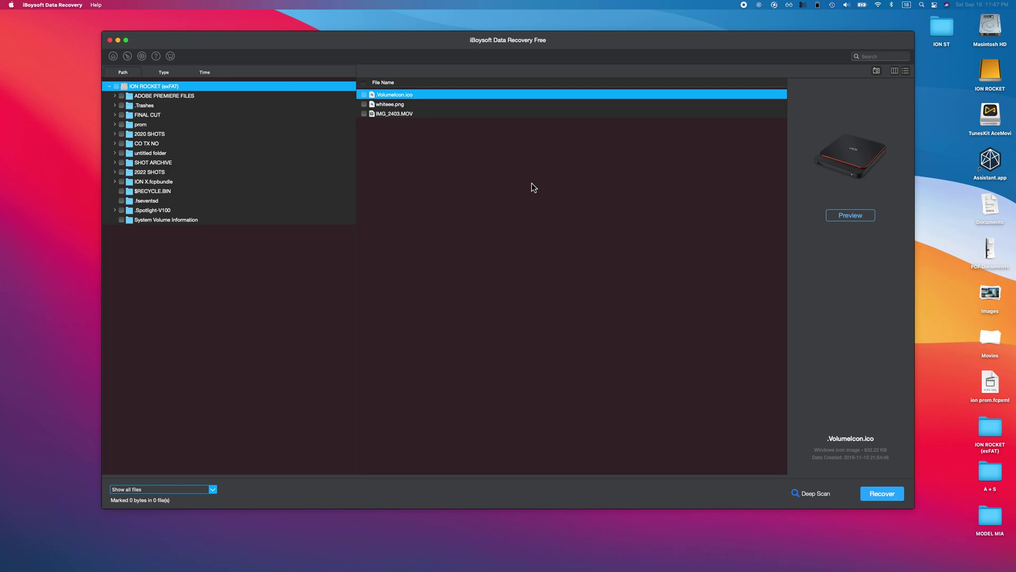
click(396, 113)
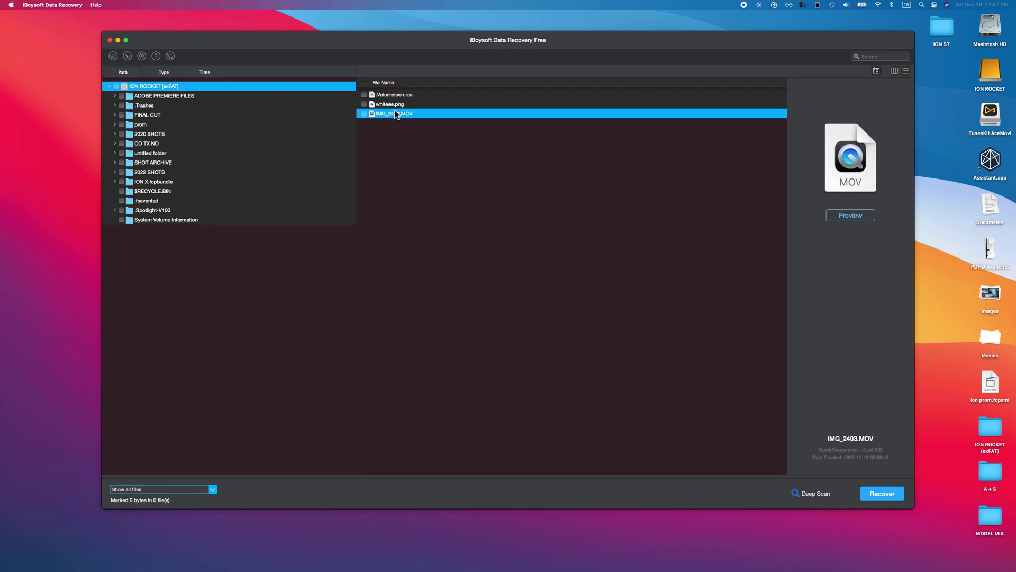
click(418, 105)
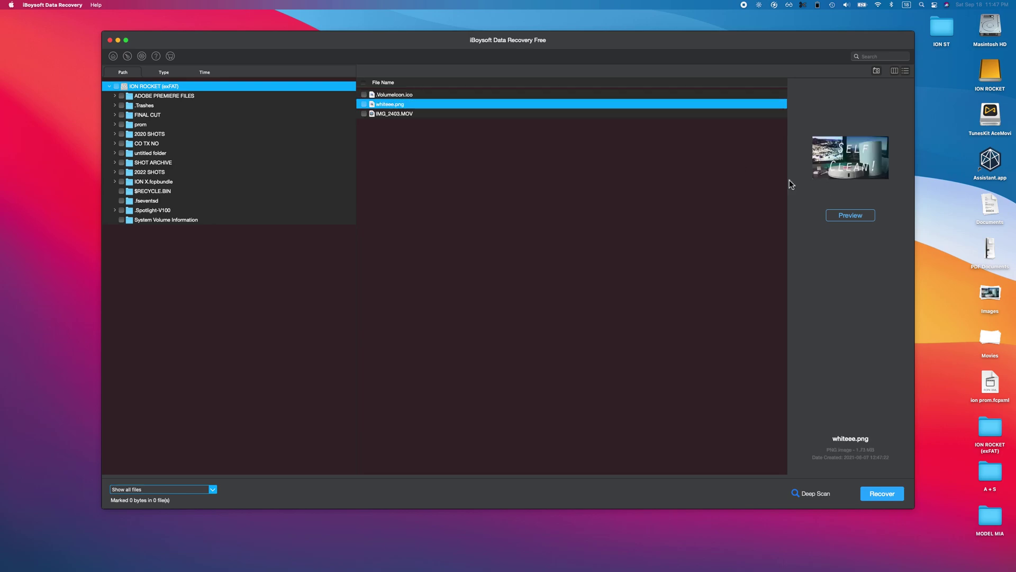
click(875, 219)
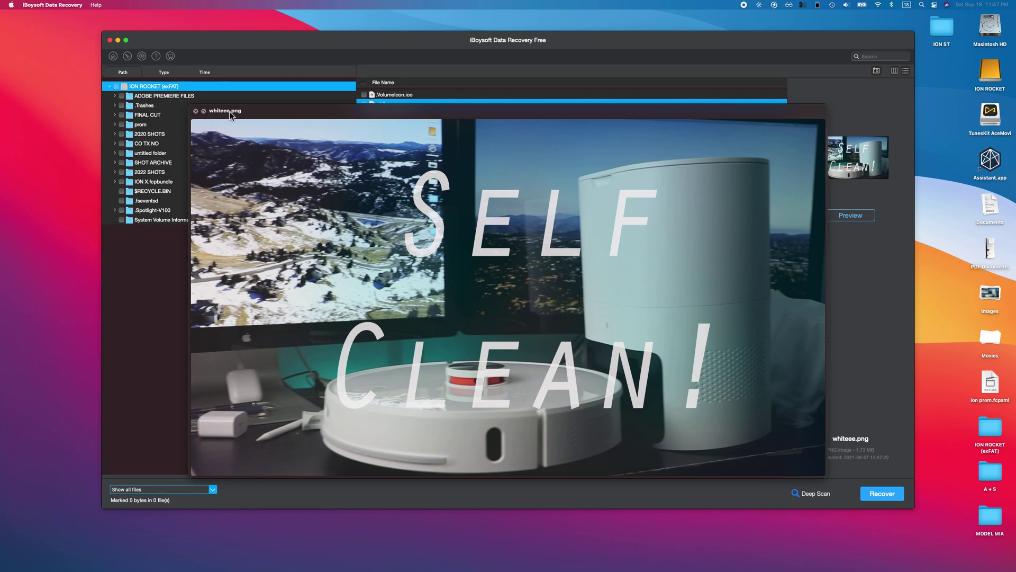
click(290, 113)
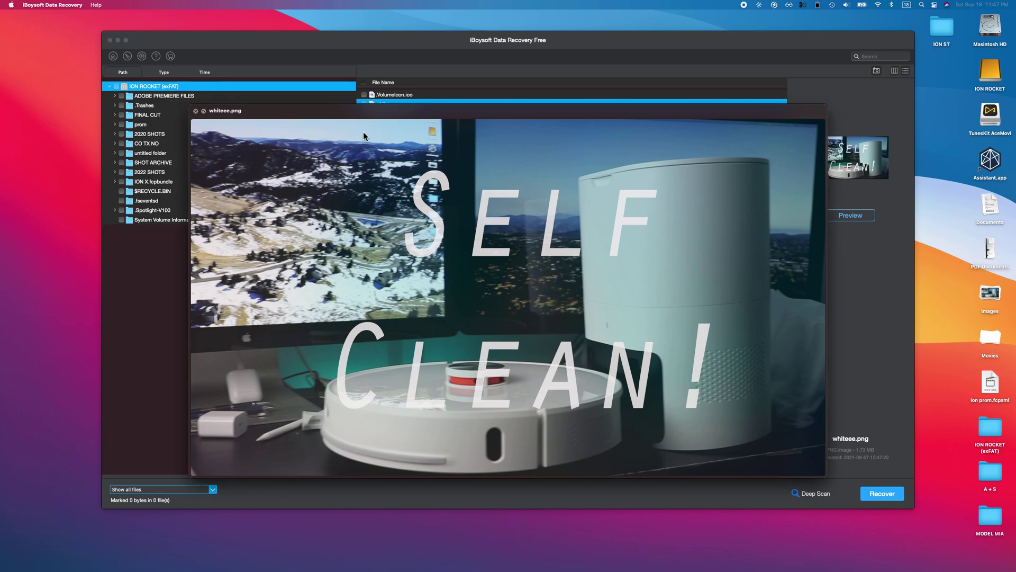
click(196, 112)
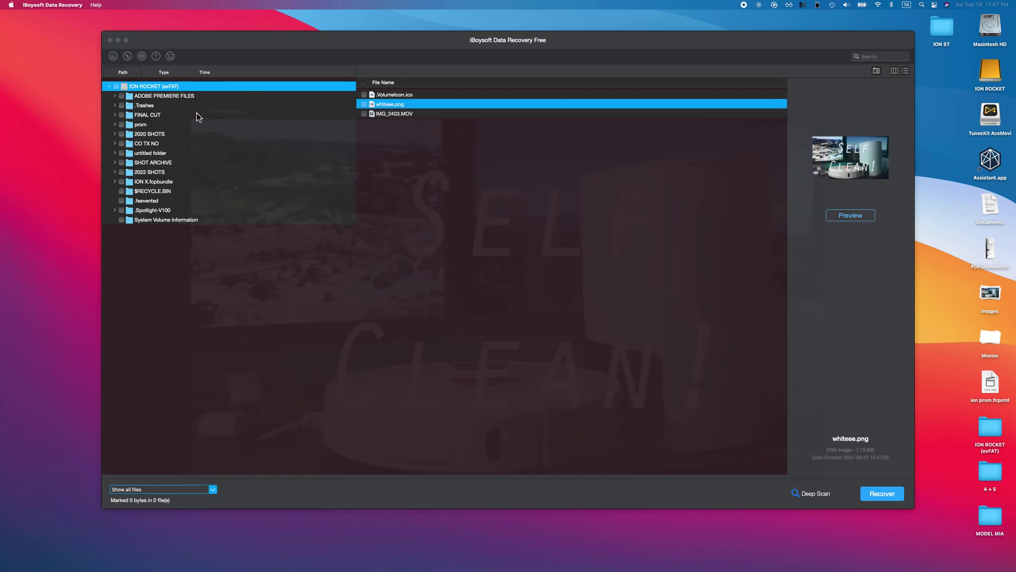
click(432, 113)
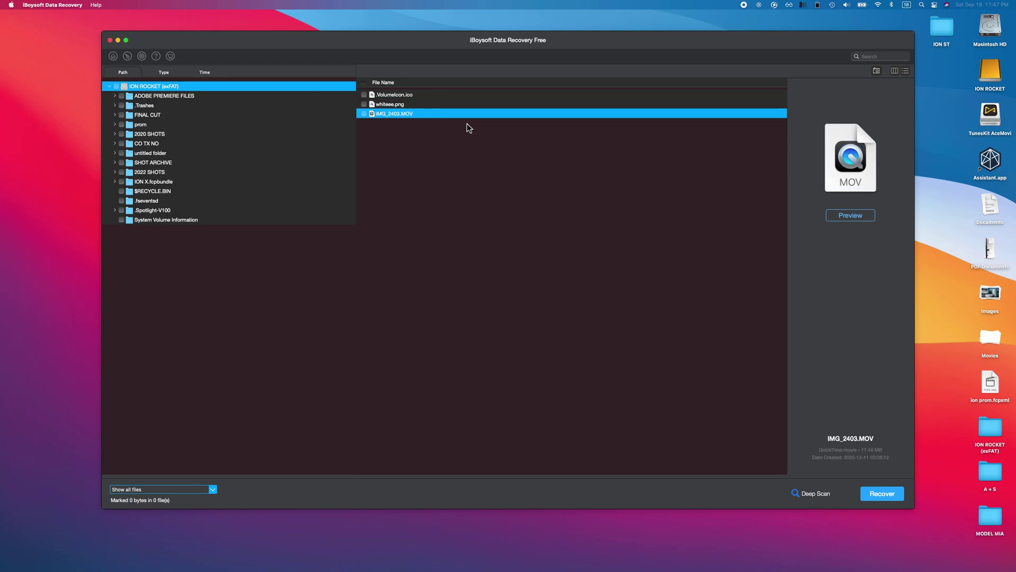
click(850, 219)
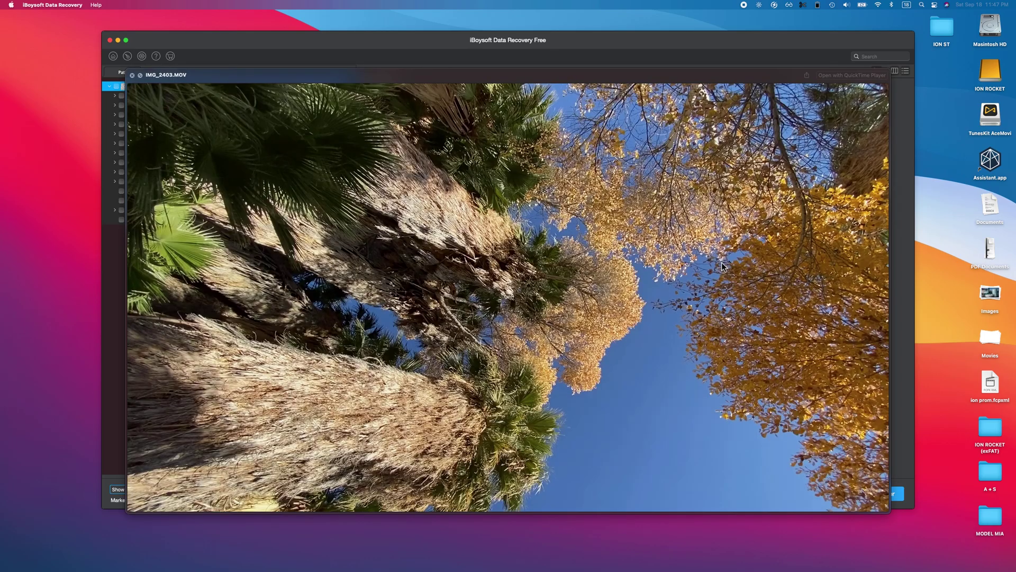
key(XF86AudioMute)
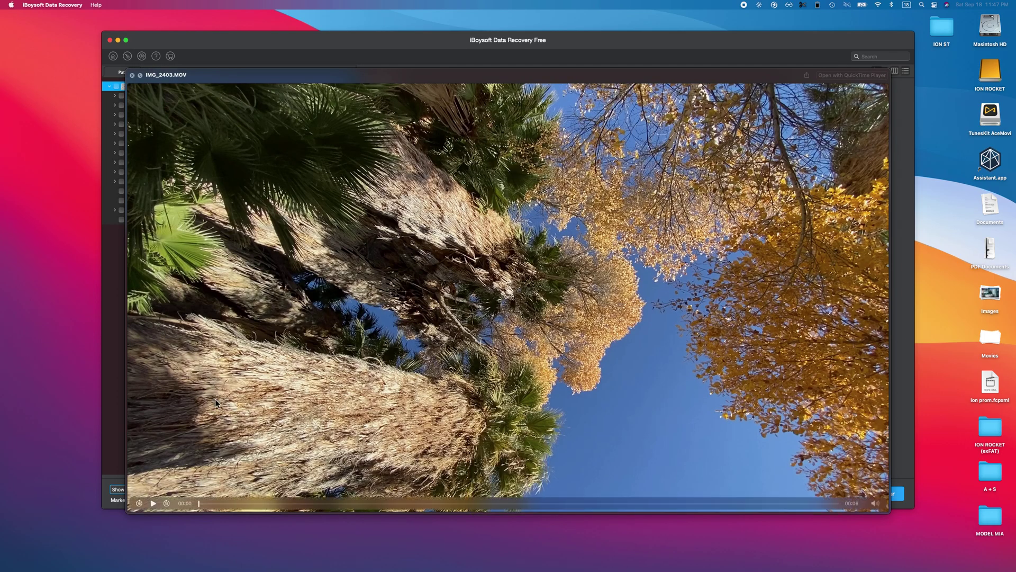
click(154, 503)
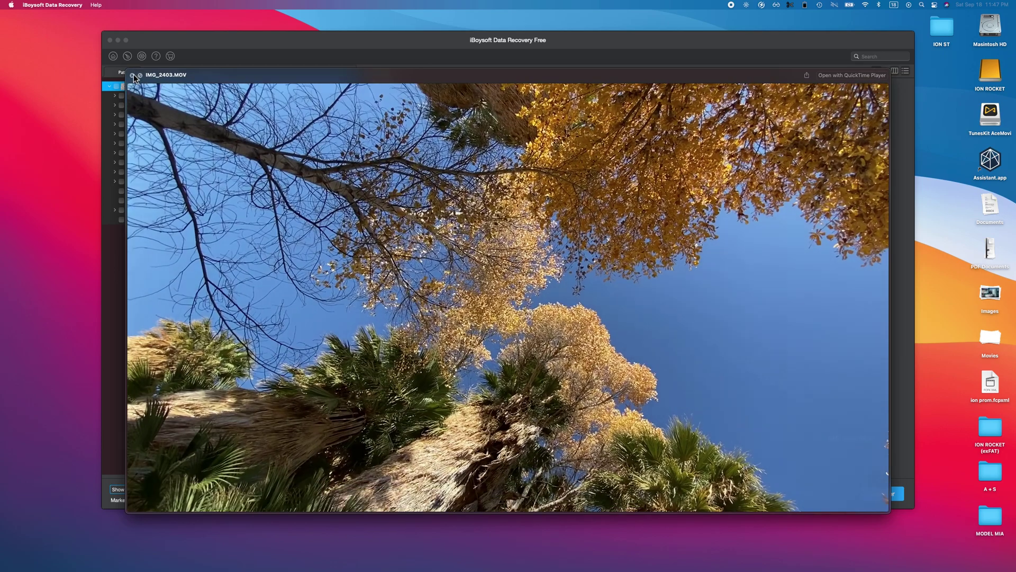
click(133, 75)
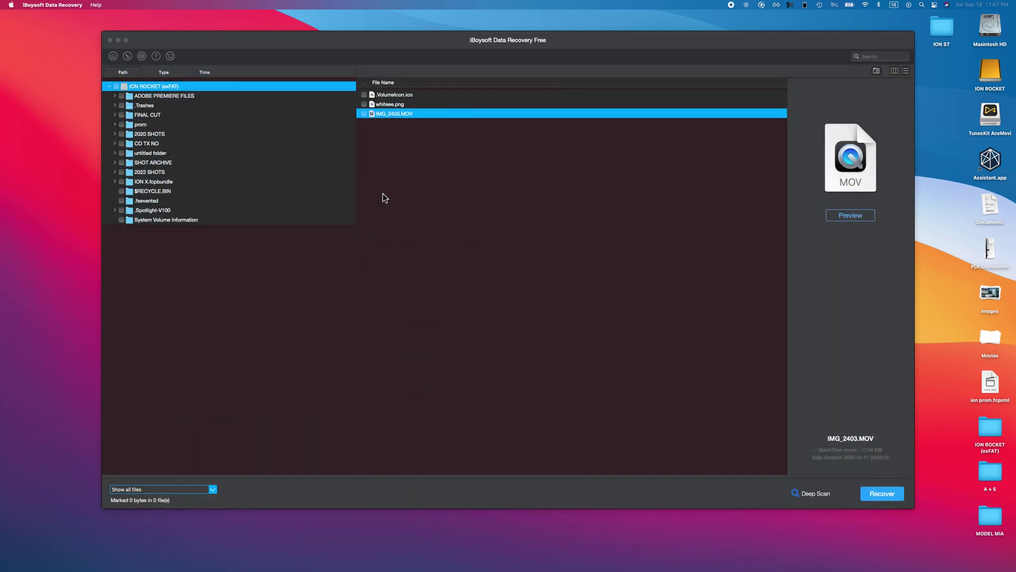
Open the CO TX NO folder and browse its videos, checking DJI_0166, DJI_0353, DJI_0250 and DJI_0247.
click(154, 145)
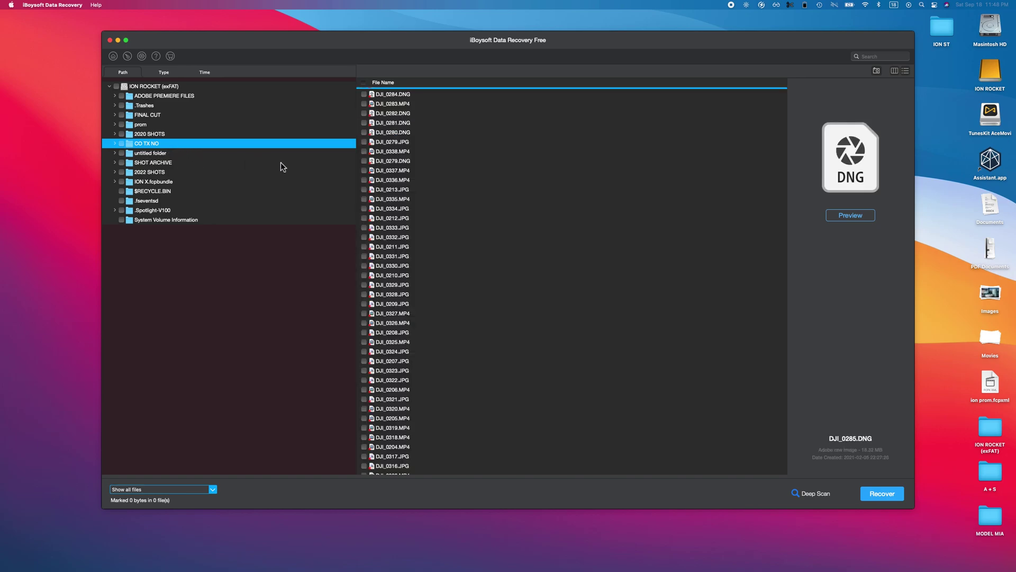
scroll(499, 184, down, 10)
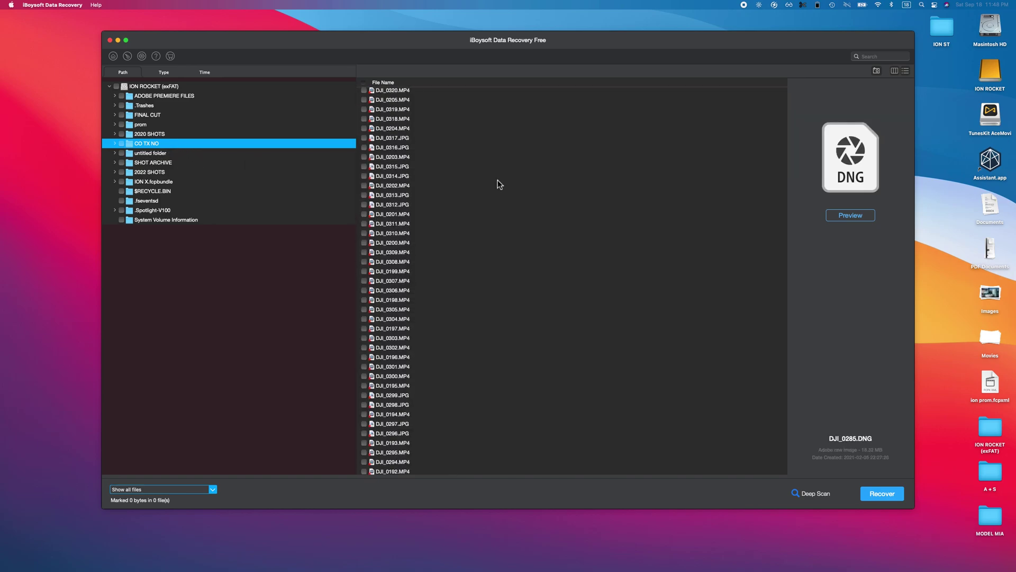
scroll(405, 222, up, 15)
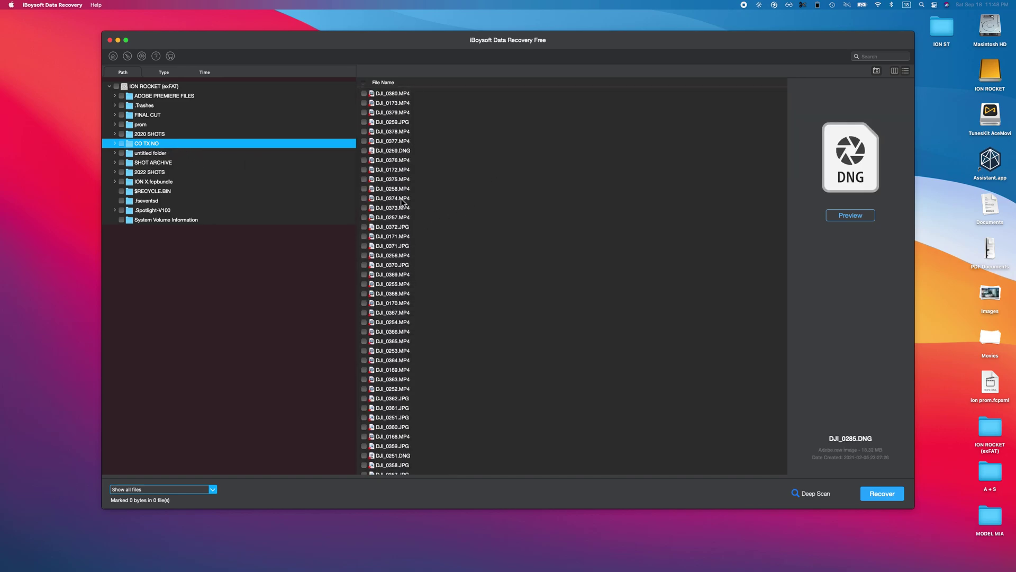
scroll(410, 286, down, 10)
click(411, 285)
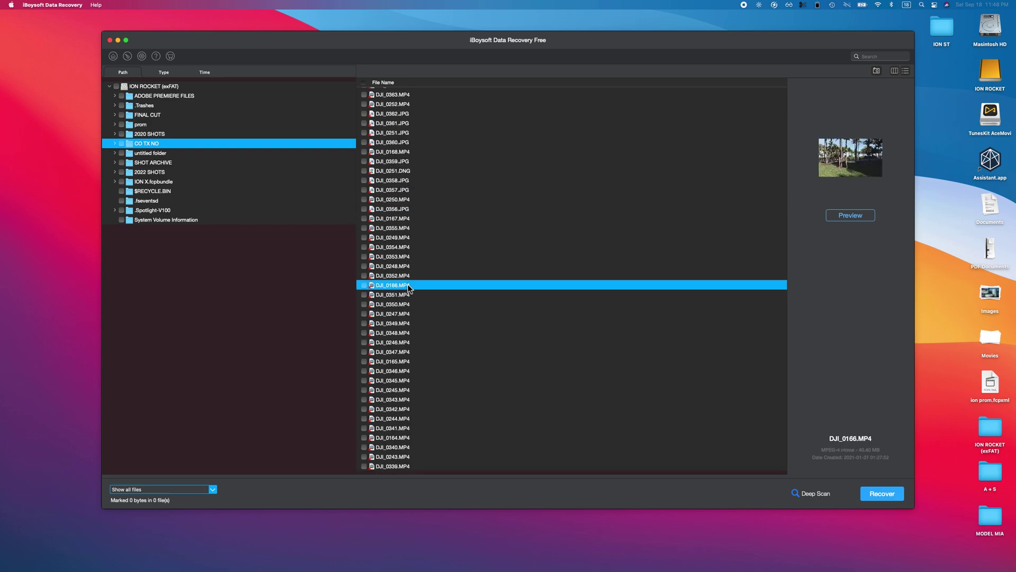
click(406, 258)
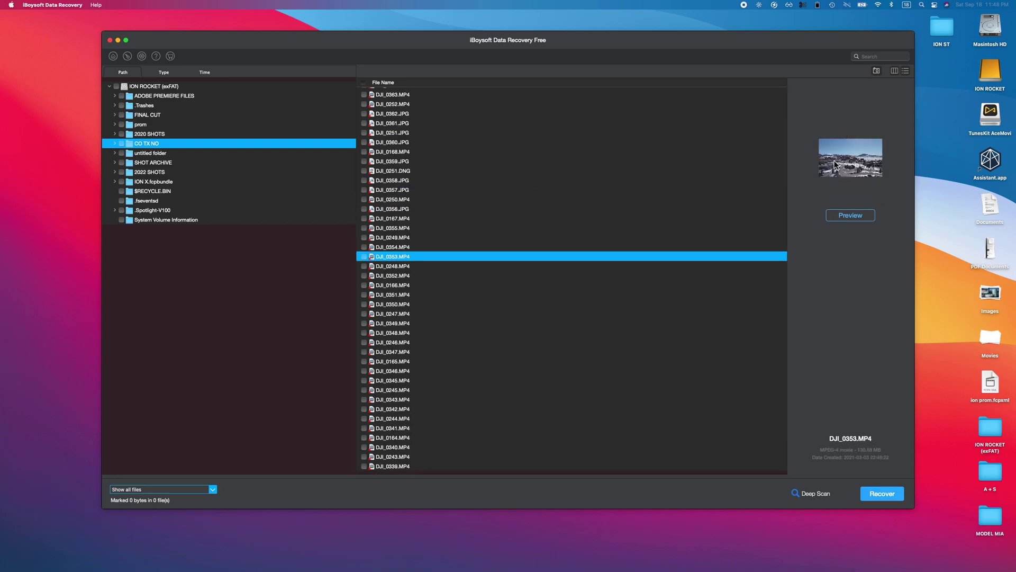
click(418, 199)
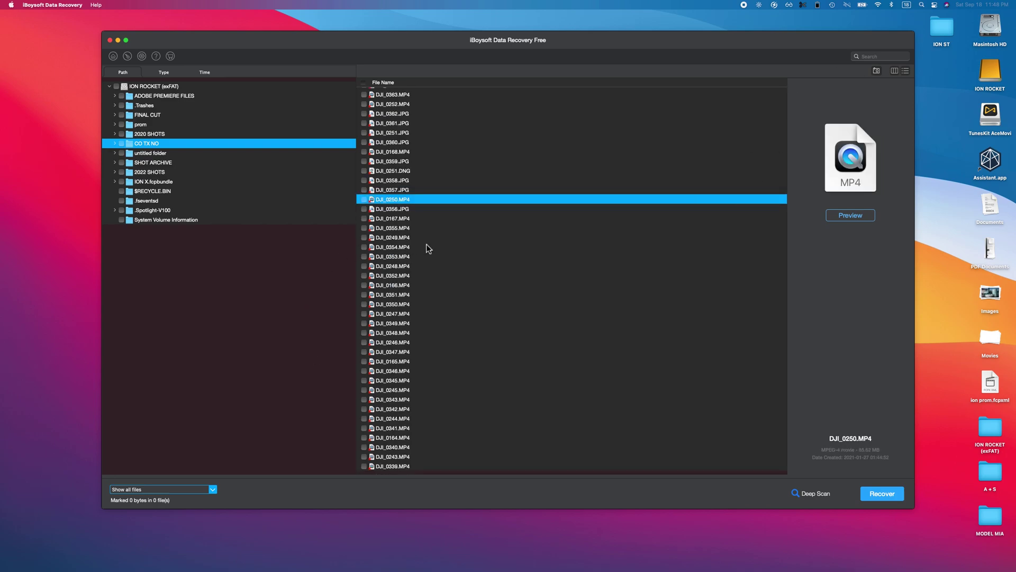
click(530, 317)
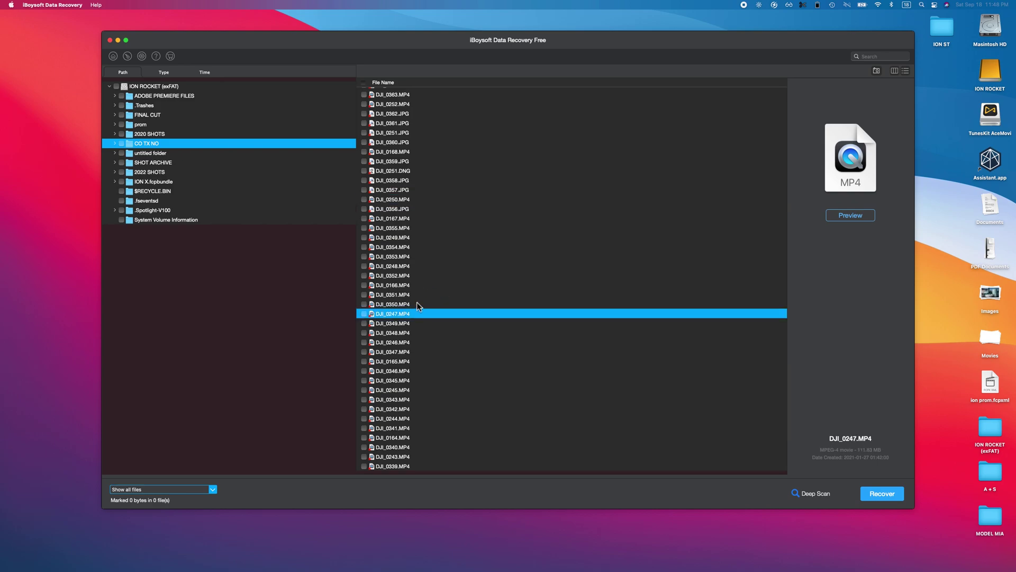
scroll(417, 304, up, 8)
Preview DJI_0361.JPG full-size, then attempt recovery and dismiss the no-file-marked warning.
click(410, 276)
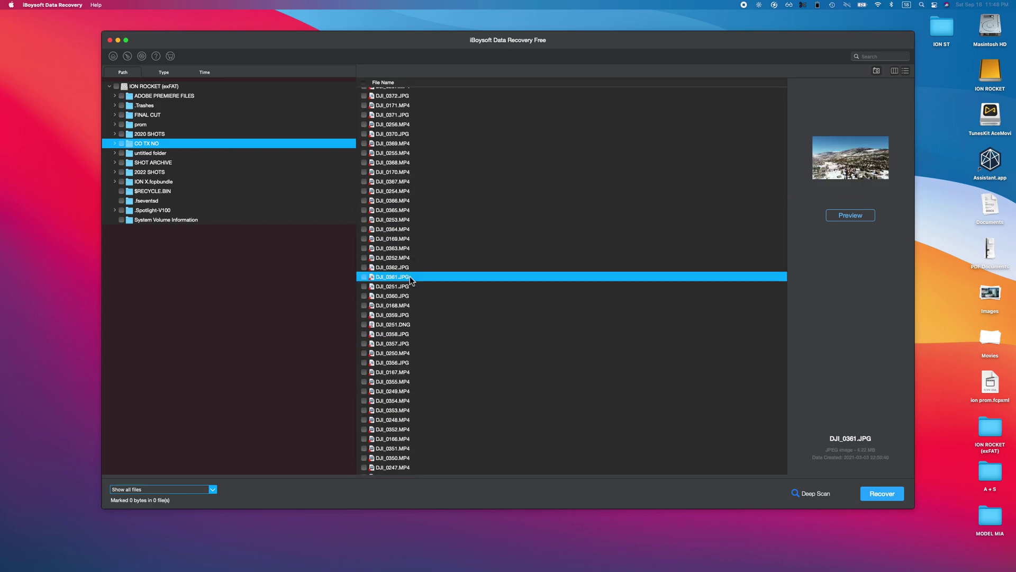
click(858, 217)
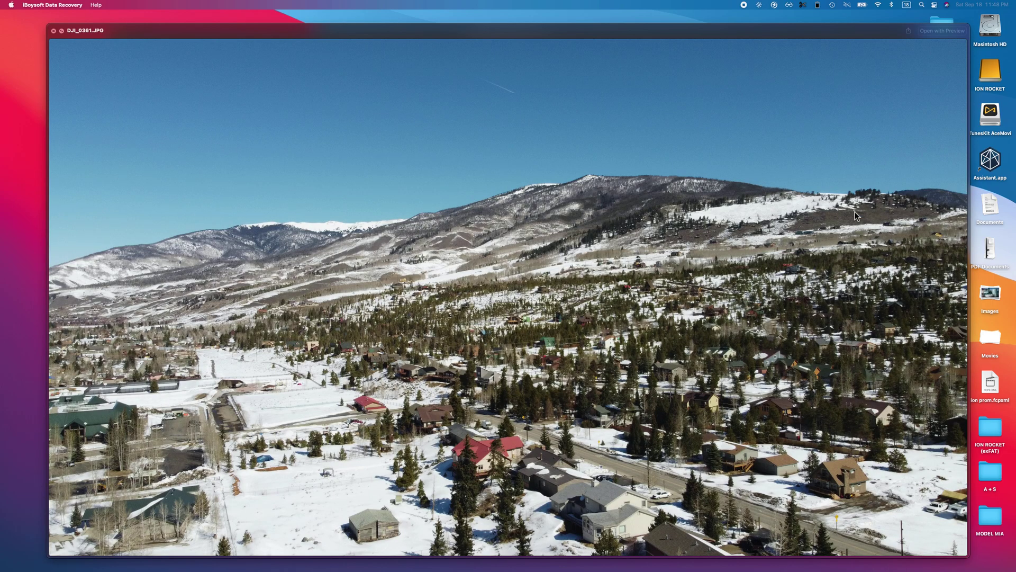
click(52, 31)
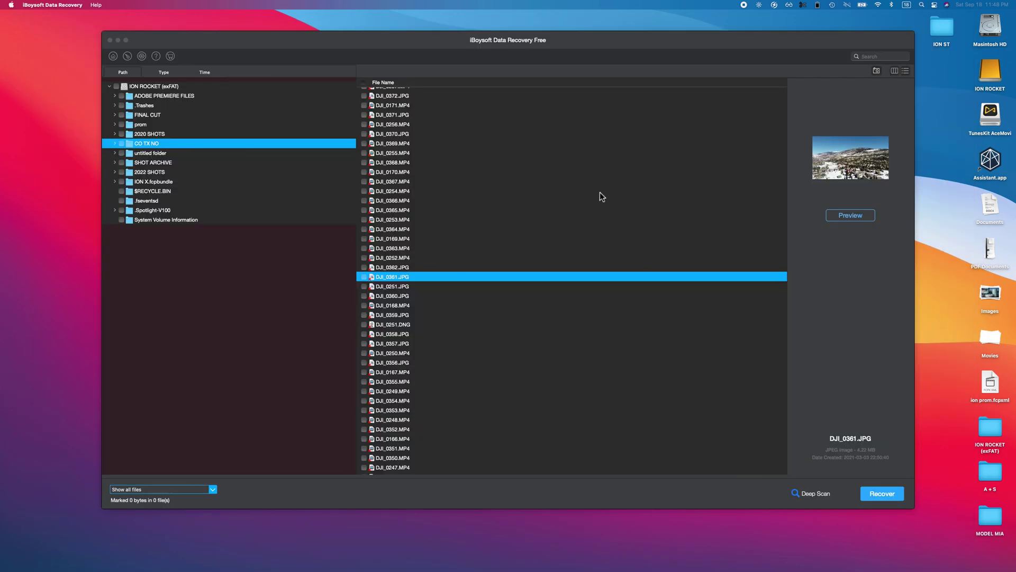
click(879, 494)
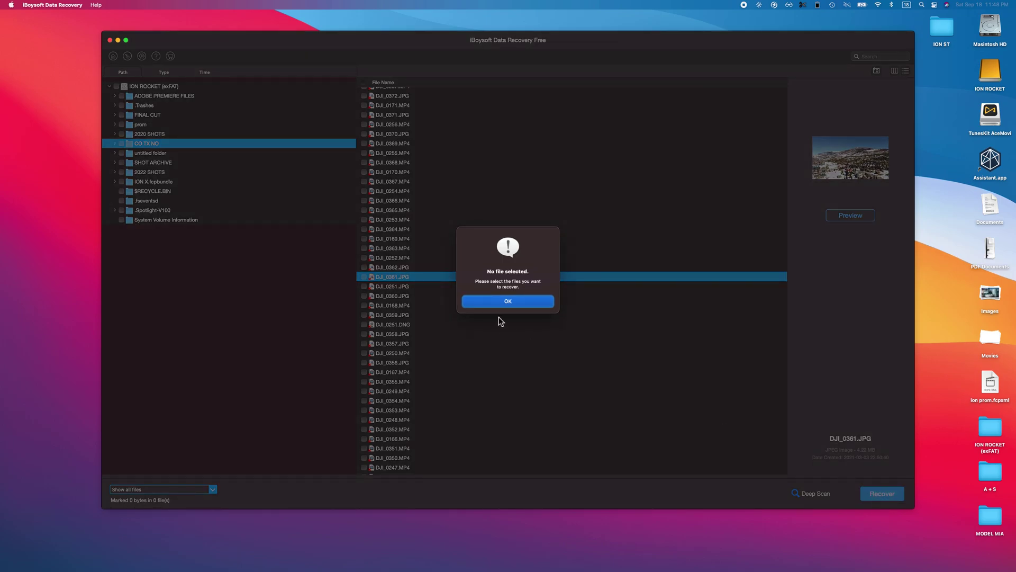
click(509, 300)
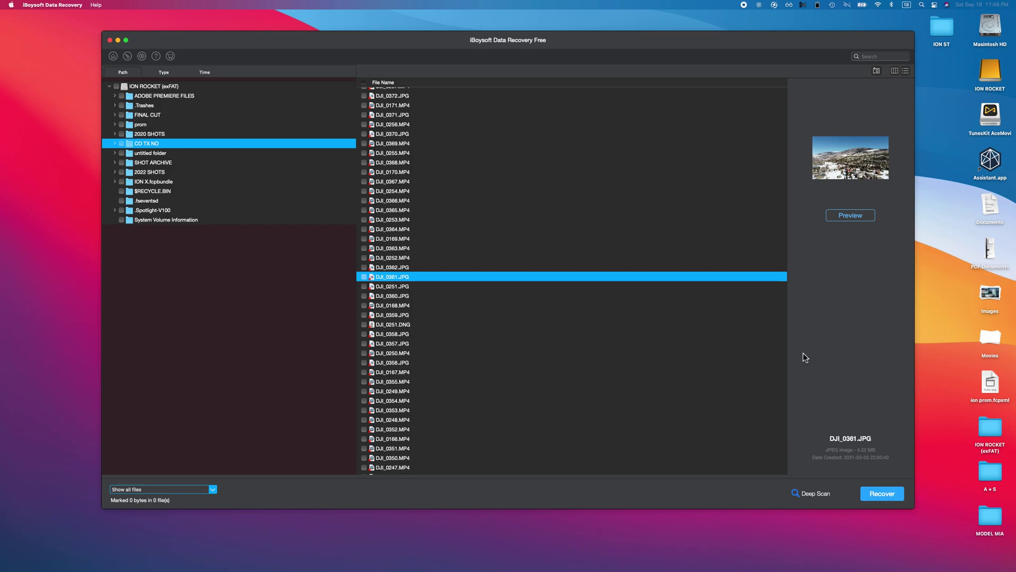
Mark DJI_0361.JPG and recover the 4.22 MB photo into the Downloads folder.
key(space)
click(873, 494)
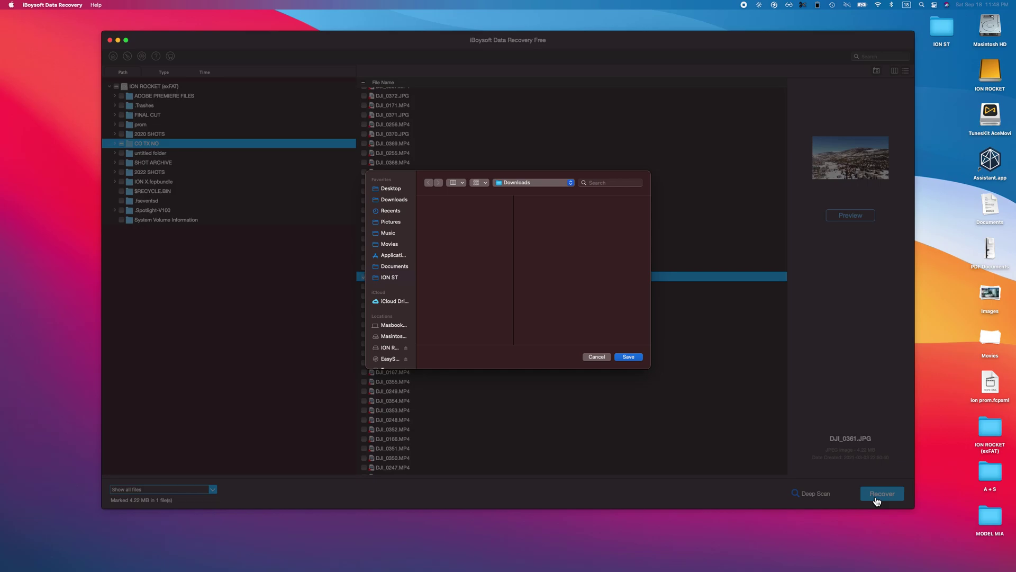
click(634, 359)
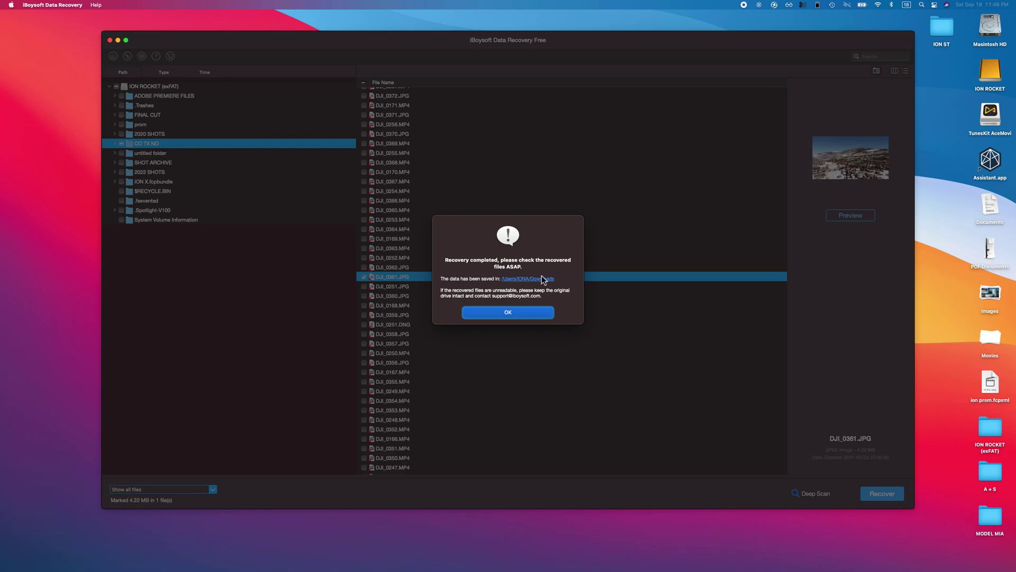
In Finder, open Downloads › ION ROCKET (exFAT) › CO TX NO and select the recovered DJI_0361.JPG.
click(541, 280)
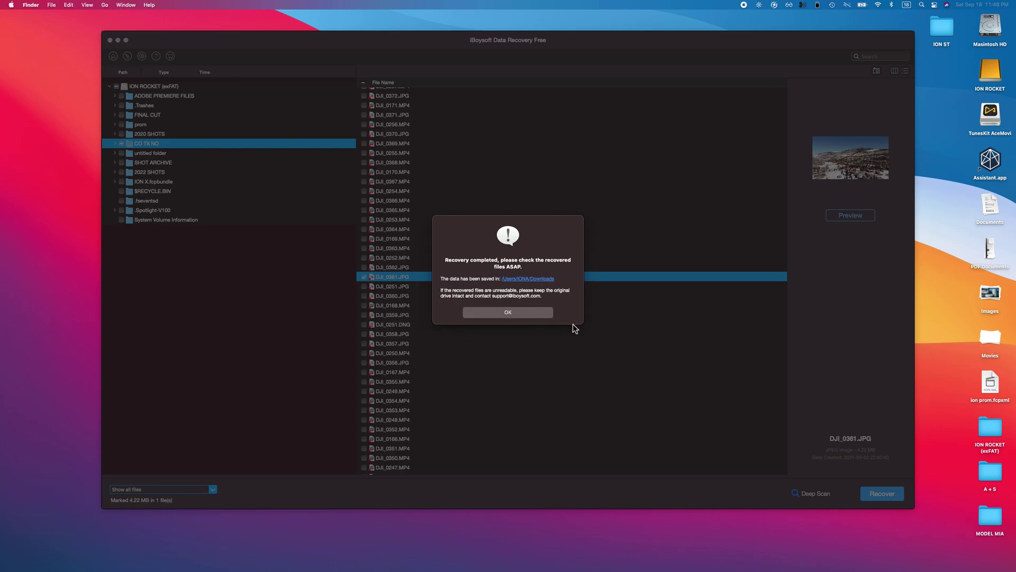
click(543, 315)
click(543, 315)
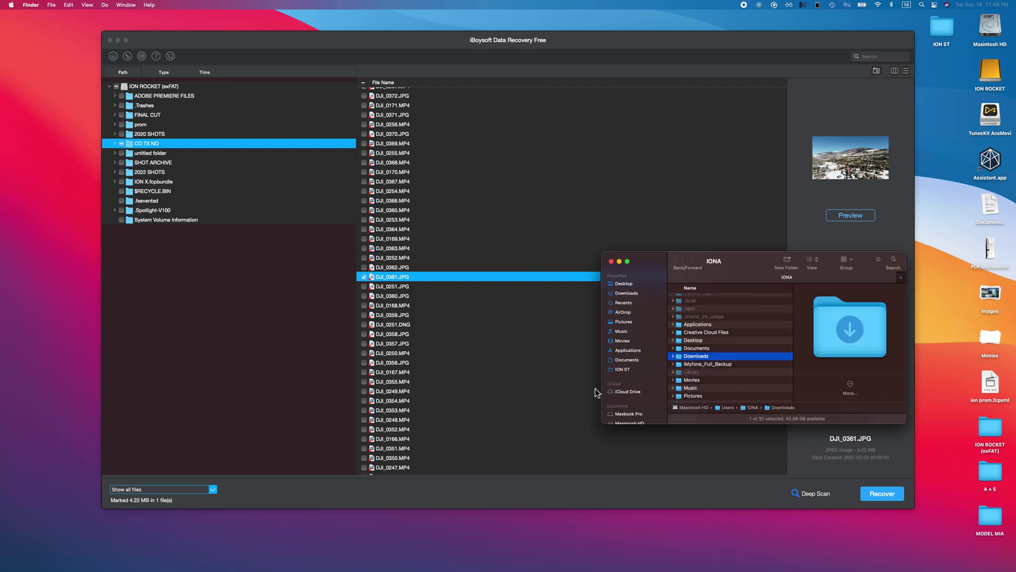
double_click(698, 356)
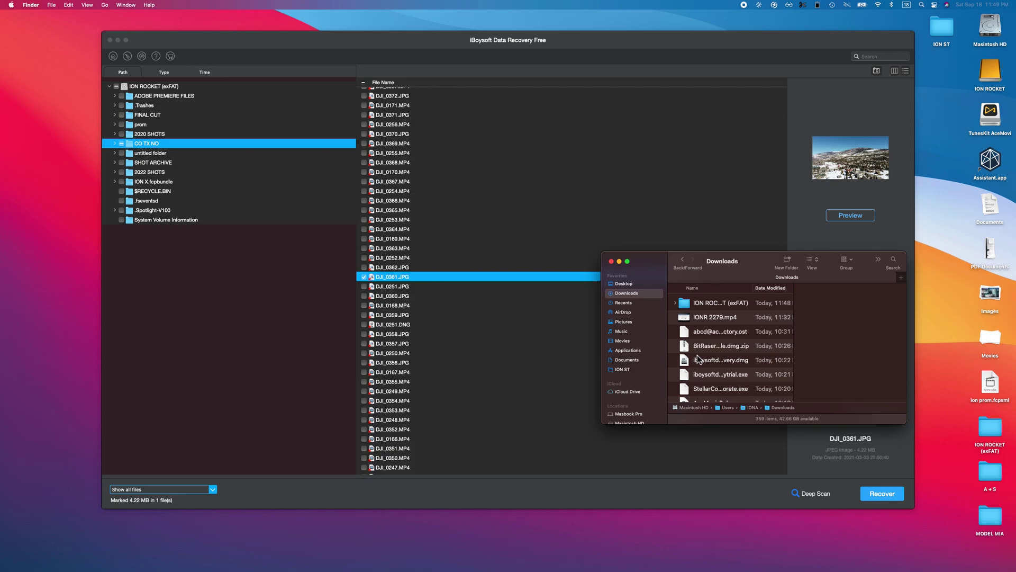
double_click(703, 302)
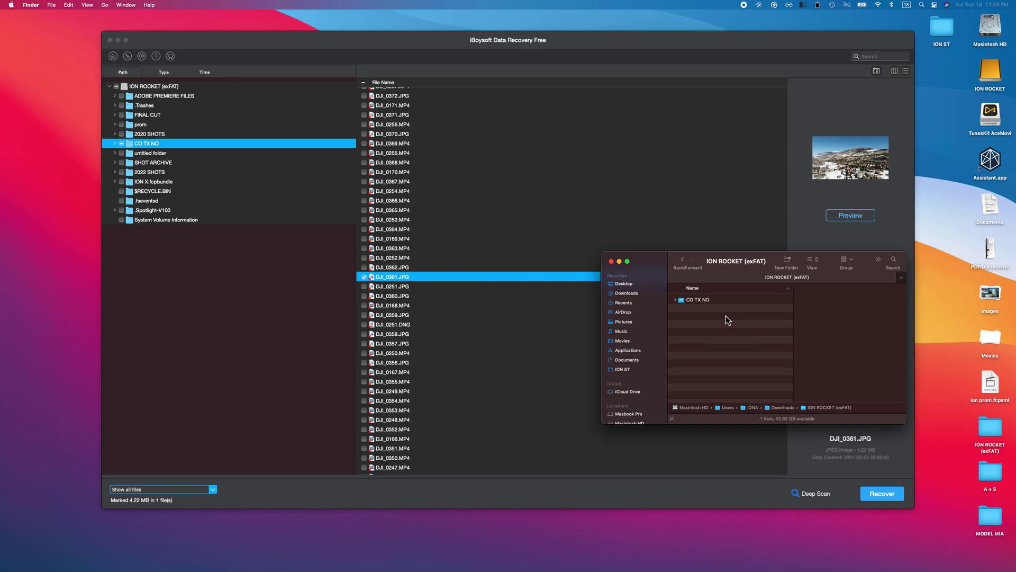
double_click(712, 299)
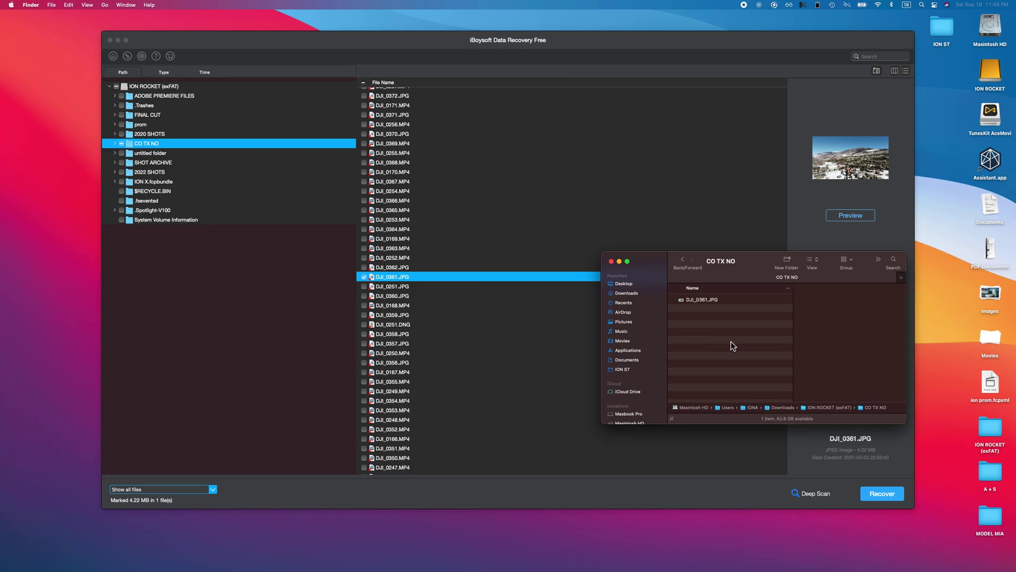
click(719, 300)
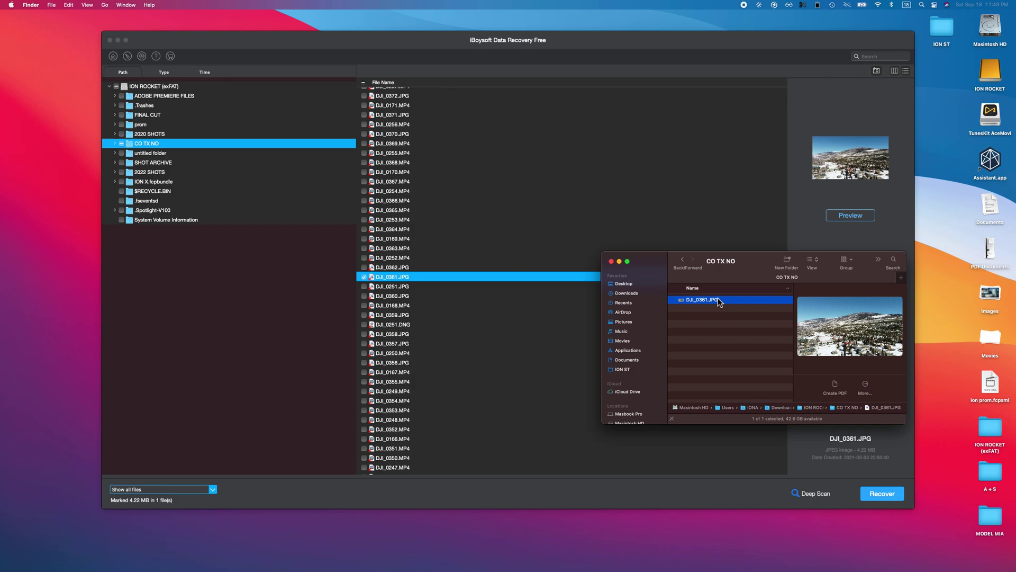
double_click(719, 300)
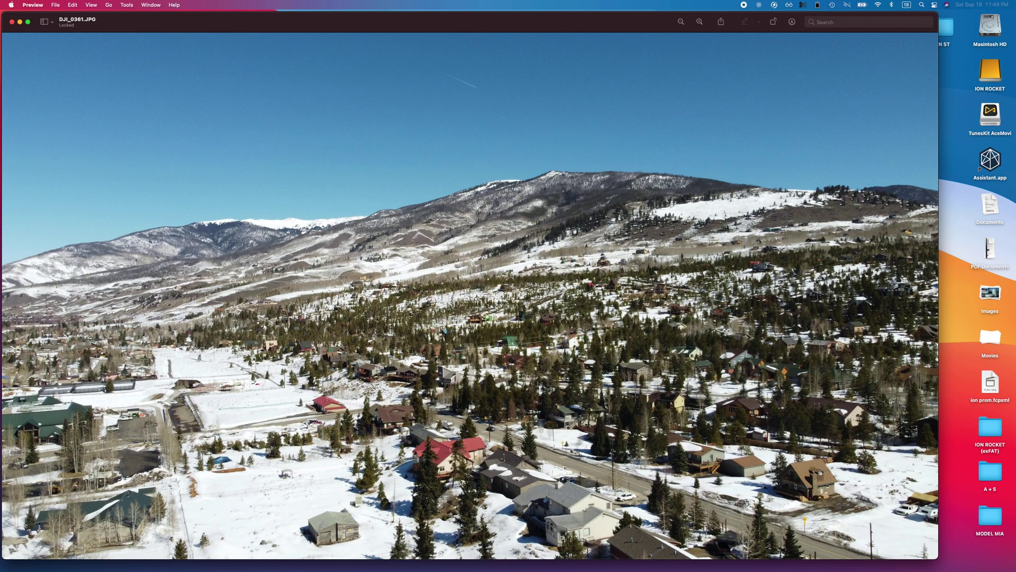
drag(594, 22, 635, 23)
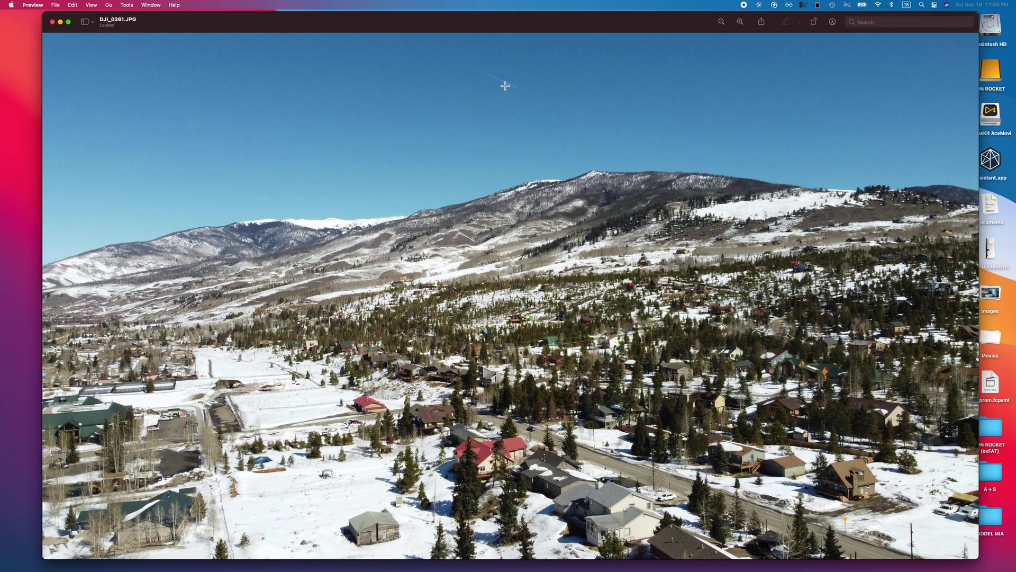
scroll(509, 82, up, 10)
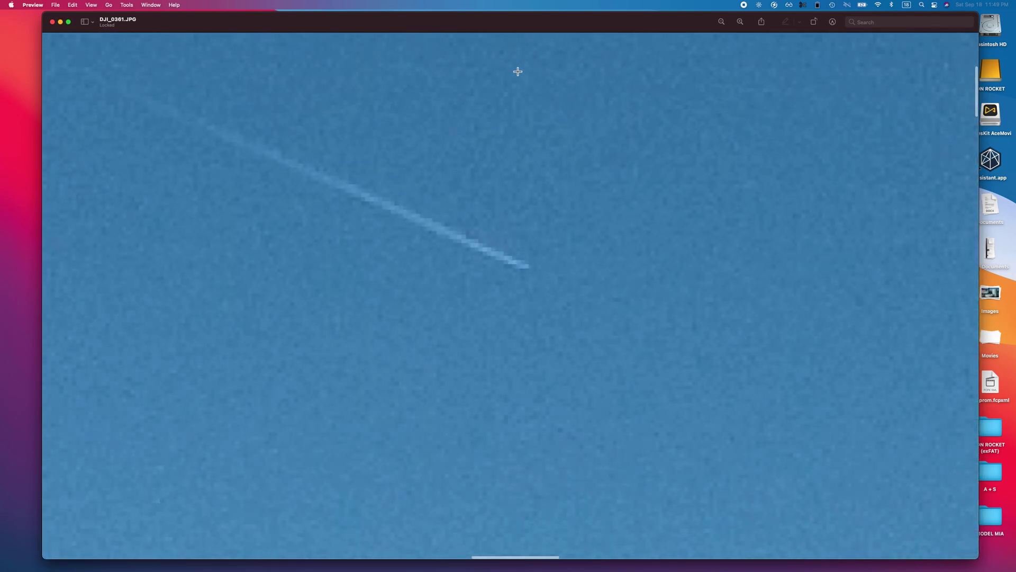
scroll(517, 71, down, 10)
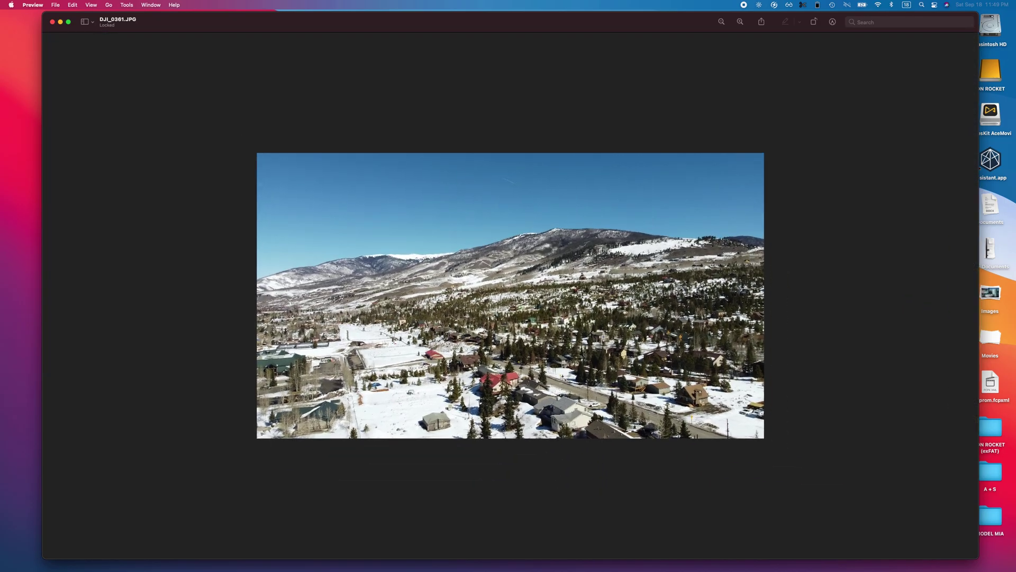
scroll(508, 296, up, 5)
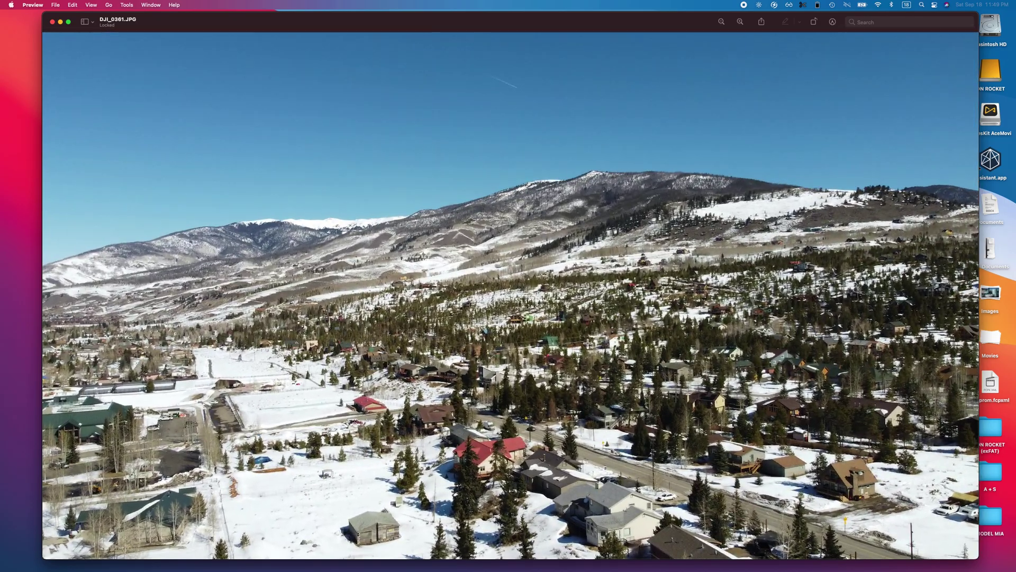
scroll(588, 343, up, 10)
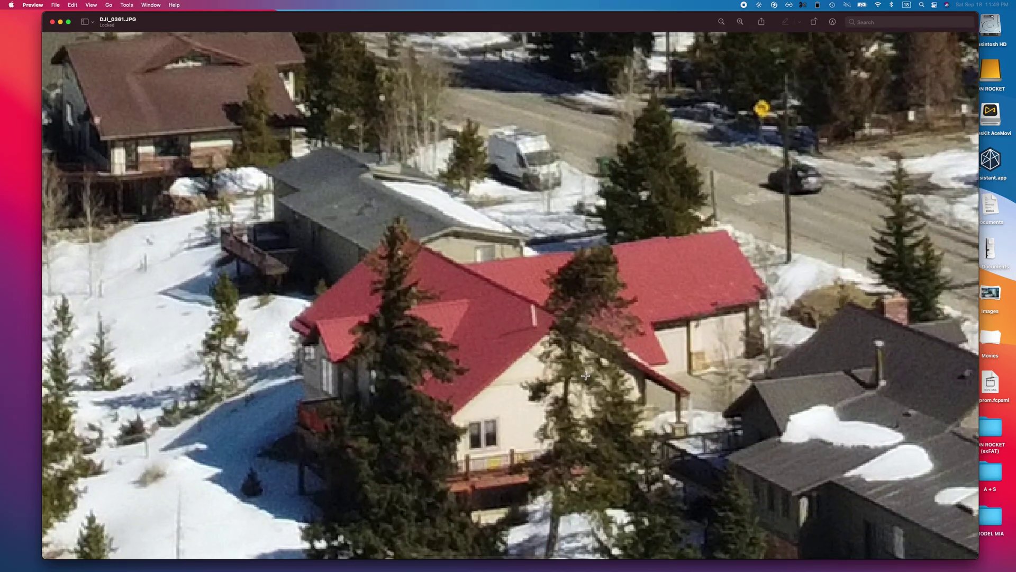
scroll(586, 375, down, 10)
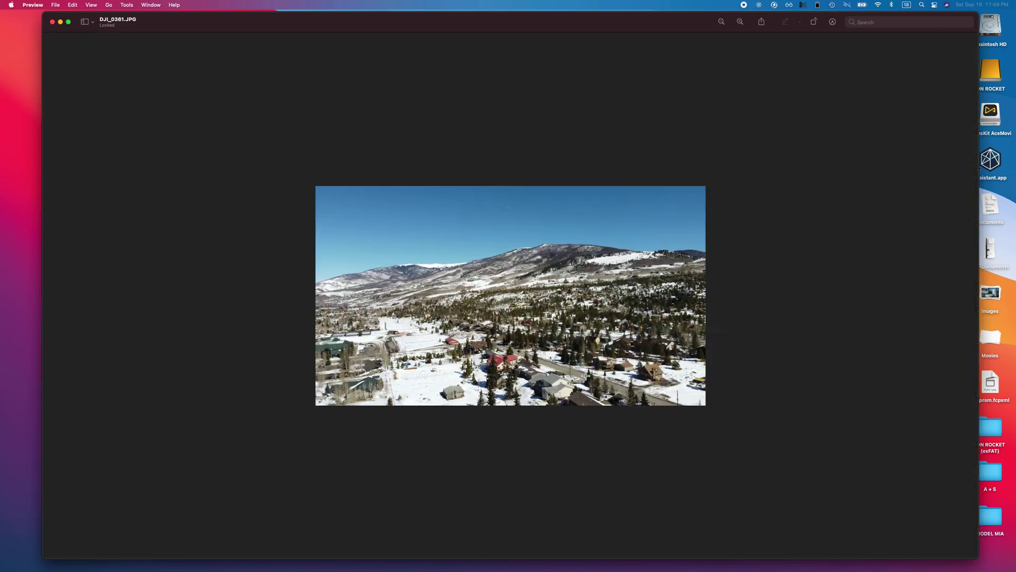
scroll(586, 375, up, 5)
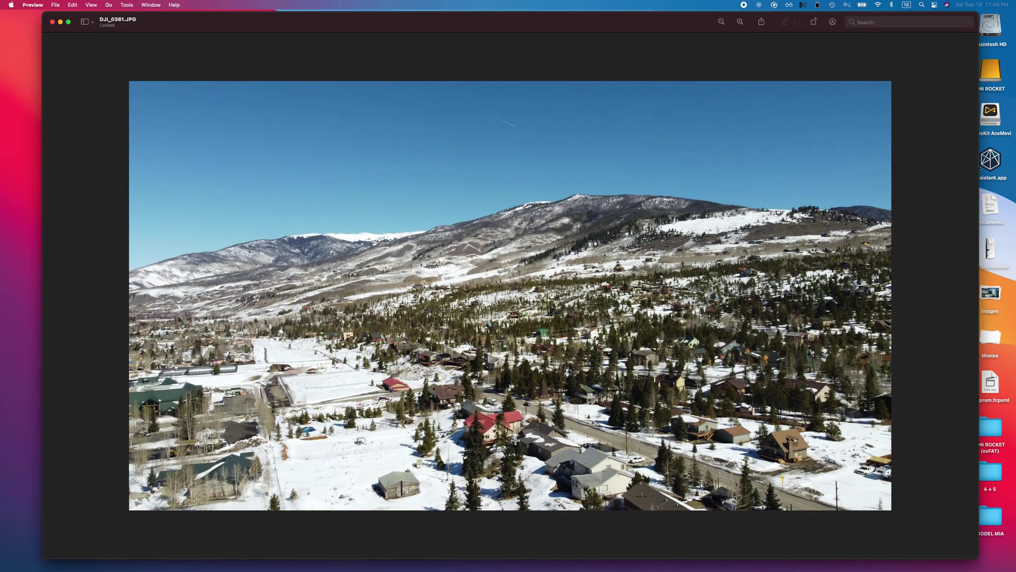
scroll(841, 460, up, 10)
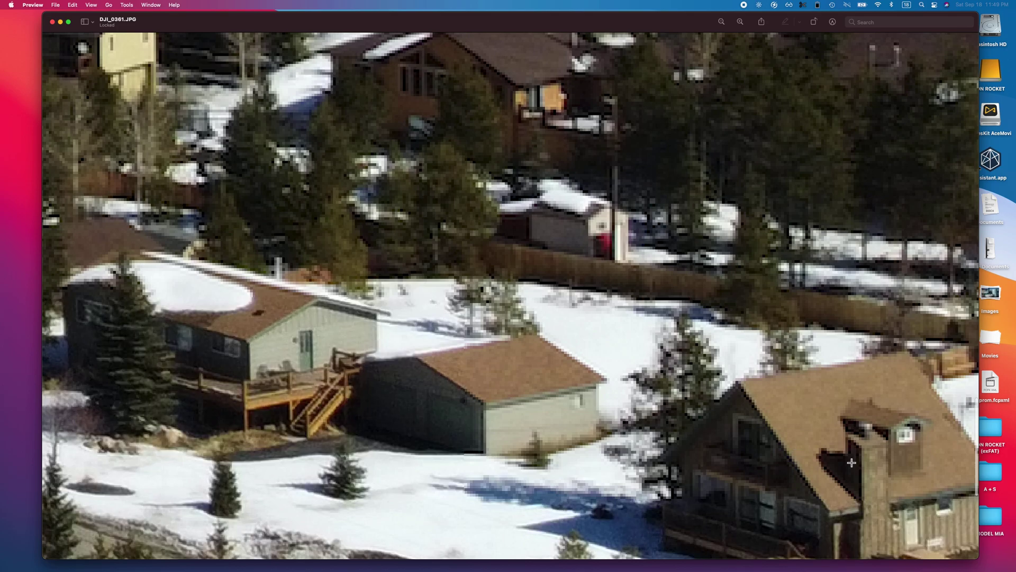
scroll(851, 462, down, 15)
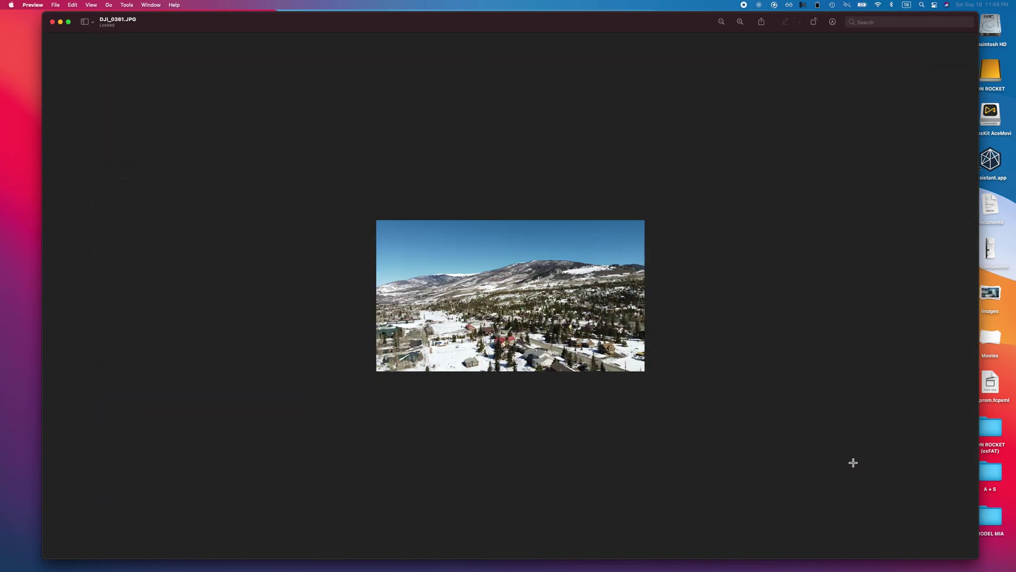
scroll(513, 284, up, 5)
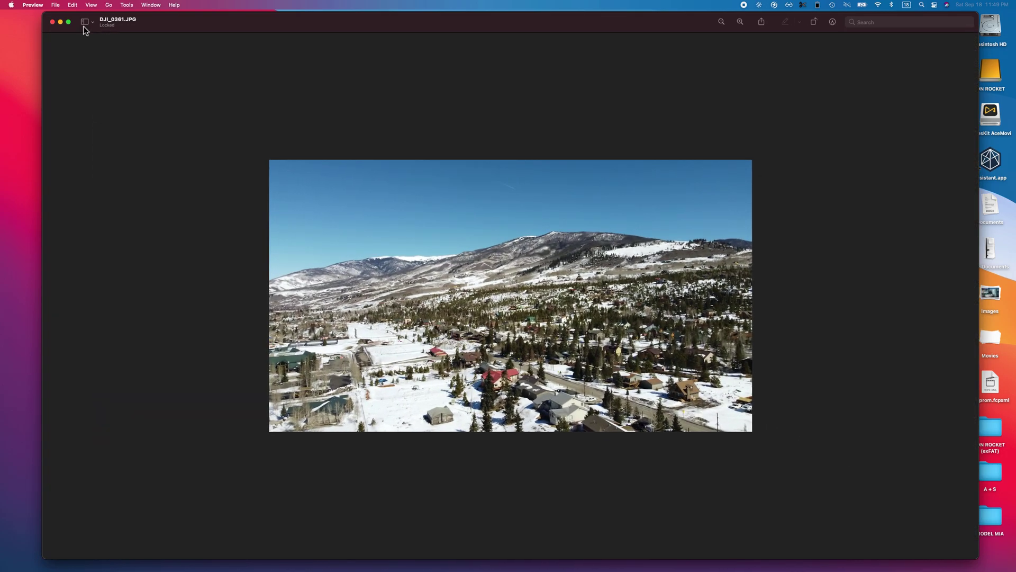
click(53, 22)
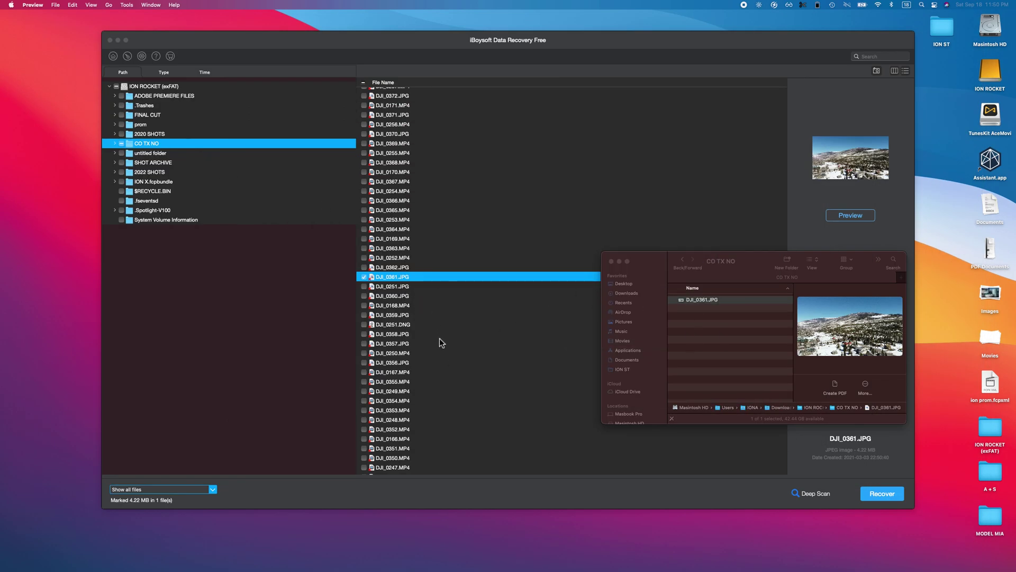
Back in the recovery app, select DJI_0250.MP4 and play its video preview.
click(420, 344)
click(420, 353)
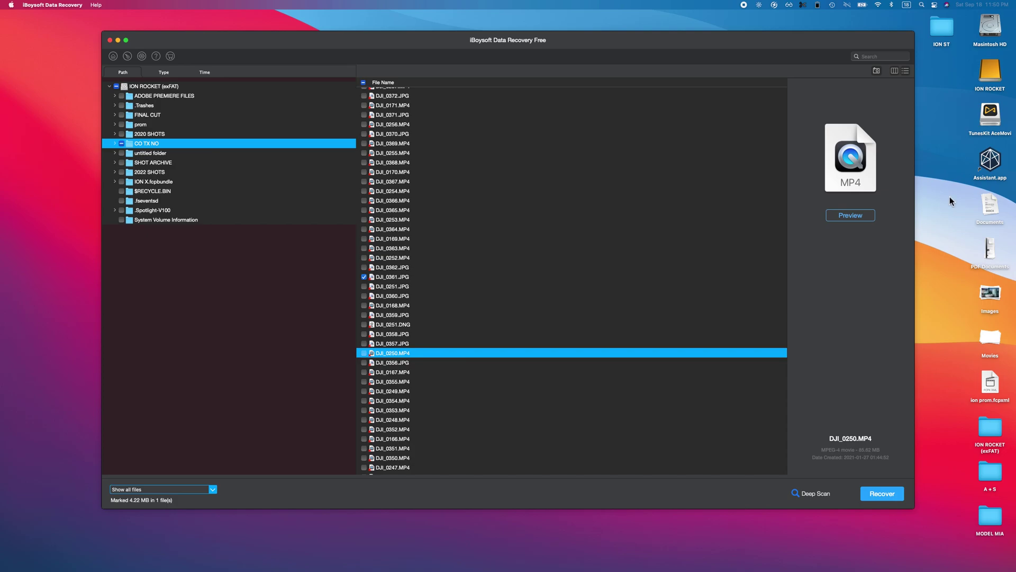
click(849, 215)
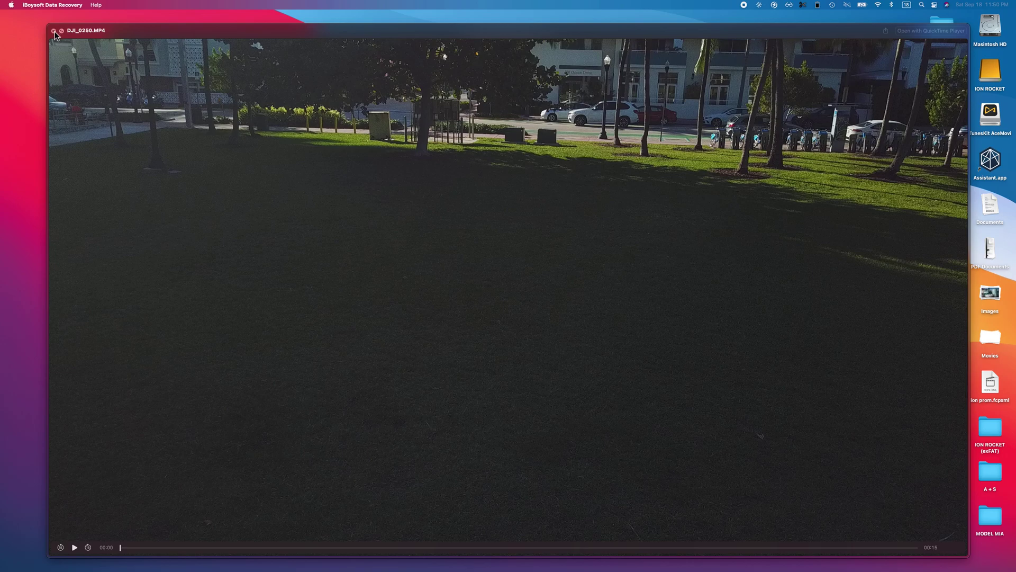
key(space)
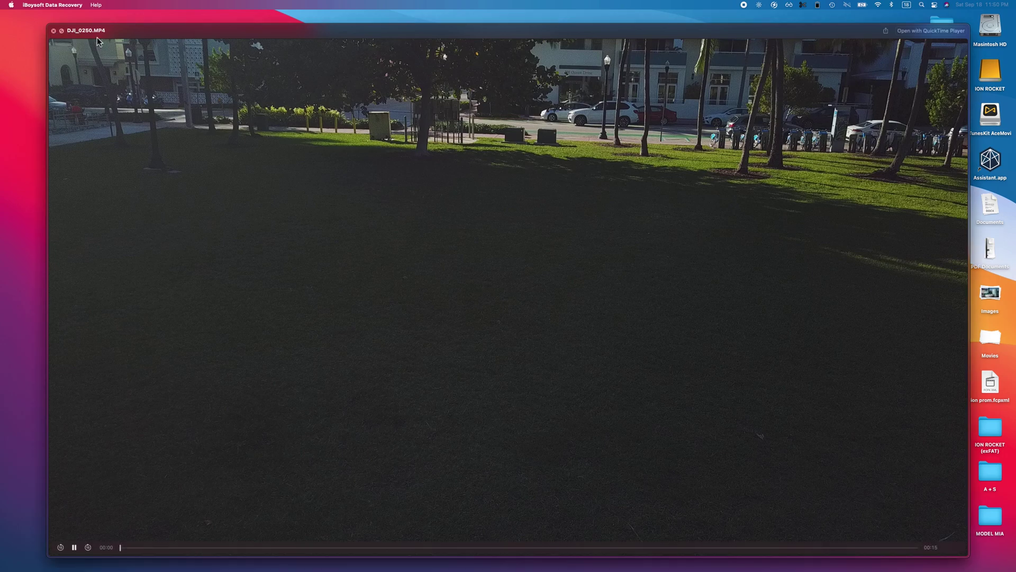